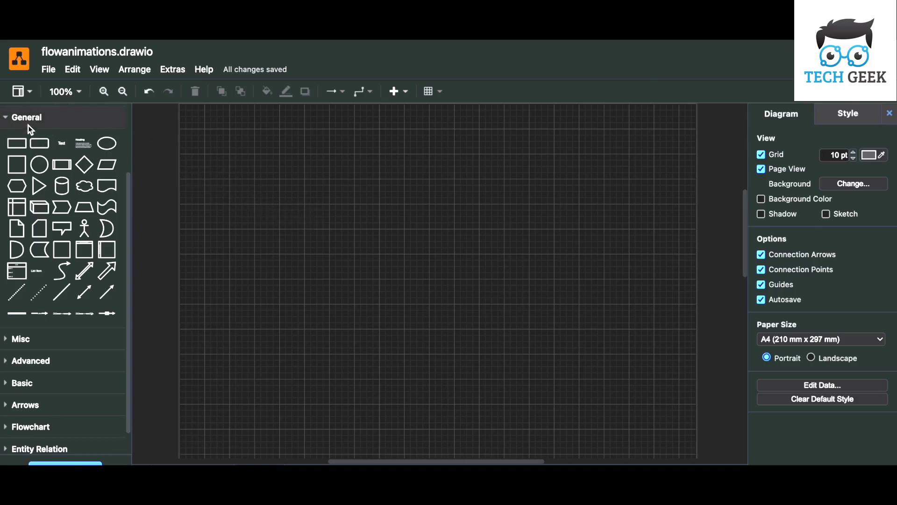
Place a rounded rectangle near the top of the page labelled 'Component 1'.
left_click(40, 144)
mouse_move(443, 288)
left_mouse_down()
mouse_move(410, 200)
mouse_move(326, 200)
left_mouse_up()
double_click(330, 205)
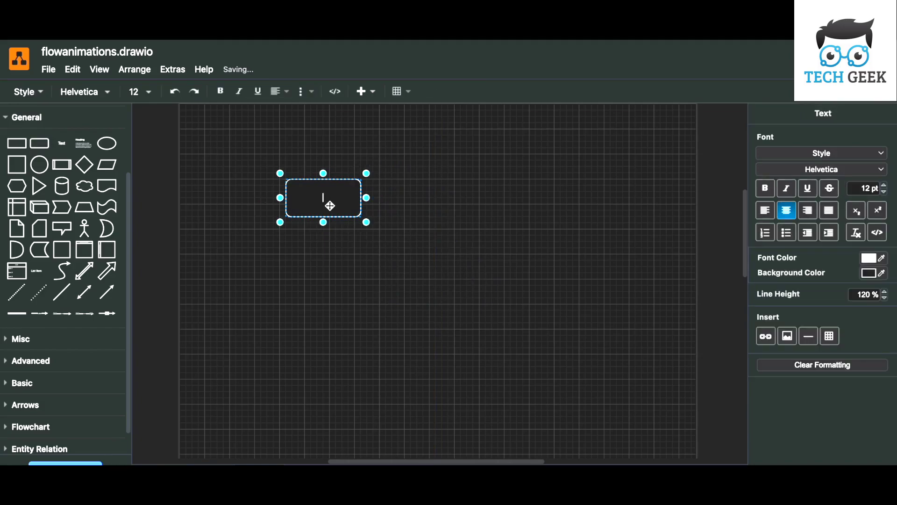
type("aComponent 1")
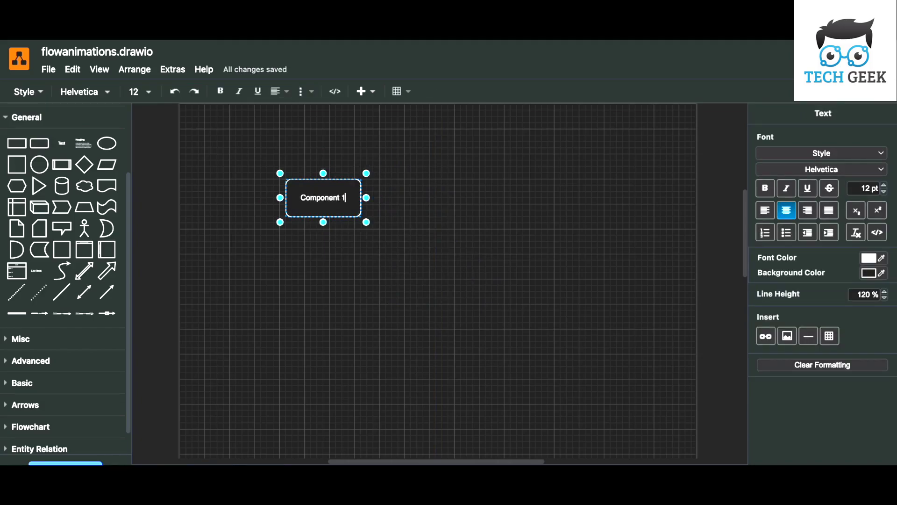
left_click(402, 248)
Fill the Component 1 box with light green.
left_click(322, 197)
left_click(823, 114)
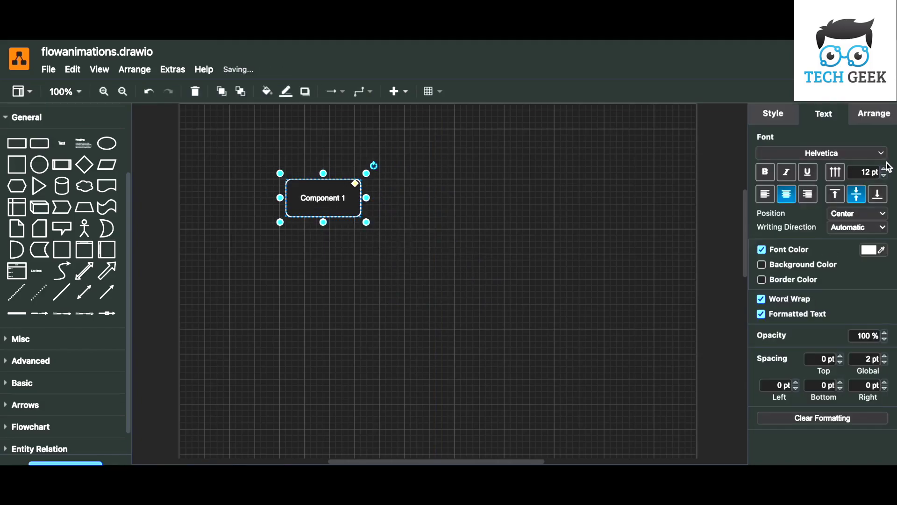
left_click(773, 113)
left_click(839, 145)
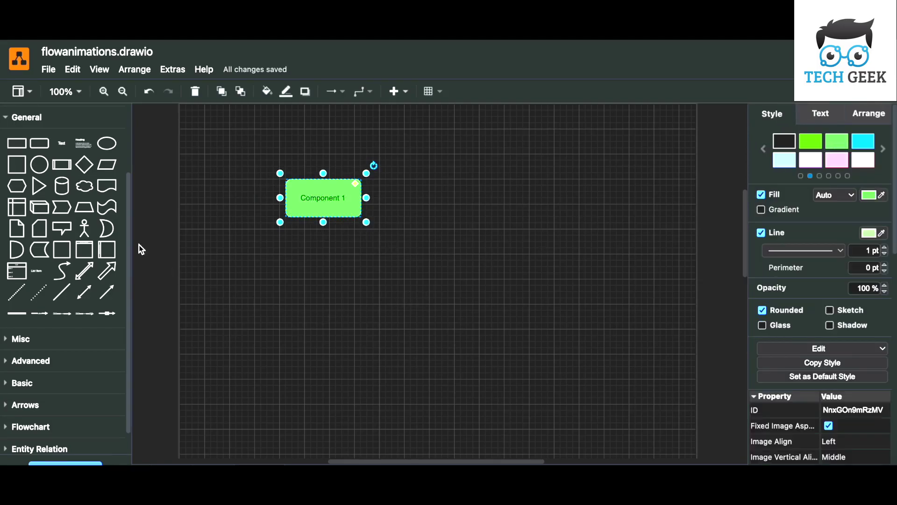
Place a cylinder under Component 1, label it 'Database' and fill it white.
left_click(61, 186)
left_click_drag(436, 281, 327, 306)
double_click(328, 312)
type("Database")
left_click(425, 344)
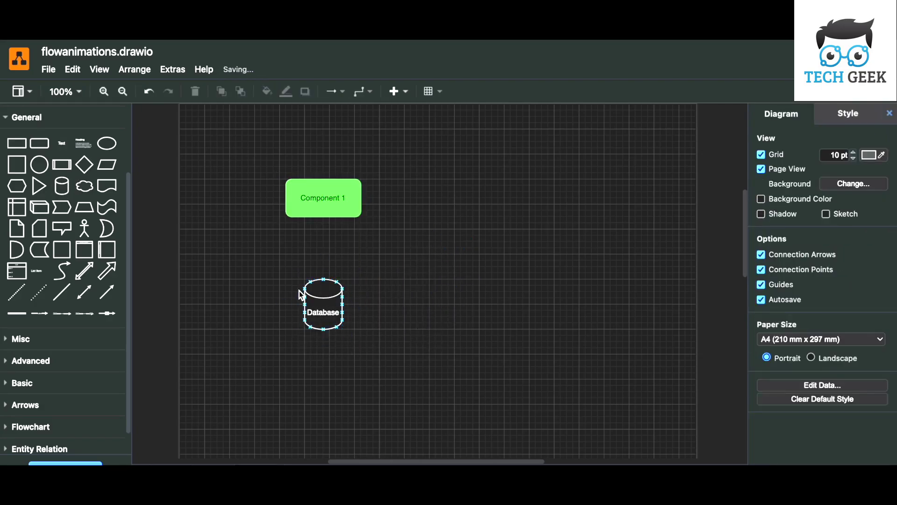
left_click(308, 298)
left_click(865, 161)
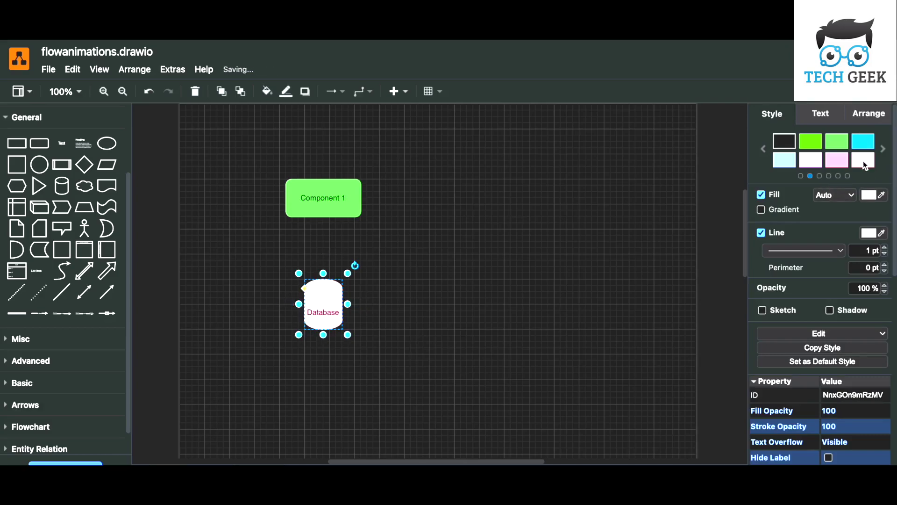
mouse_move(62, 143)
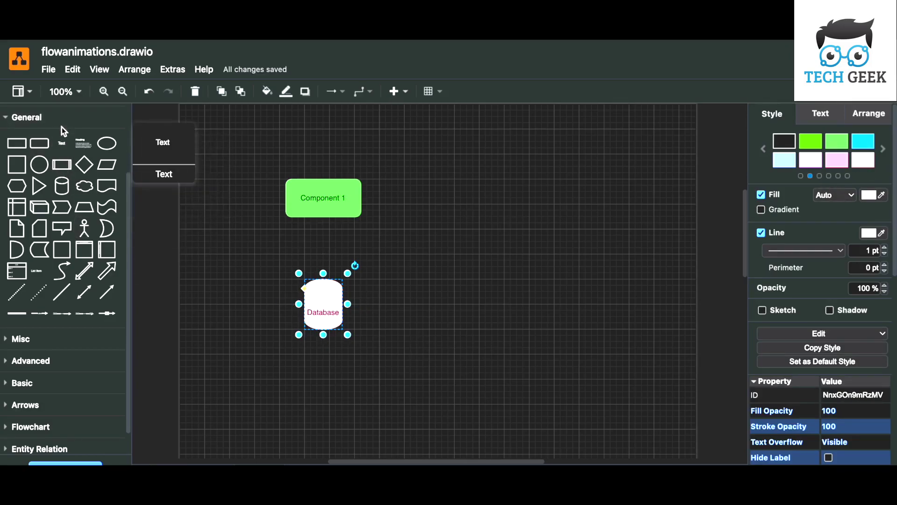
scroll(62, 140, "up", 3)
Search shapes for 'web' and place the devices icon above the box.
left_click(48, 121)
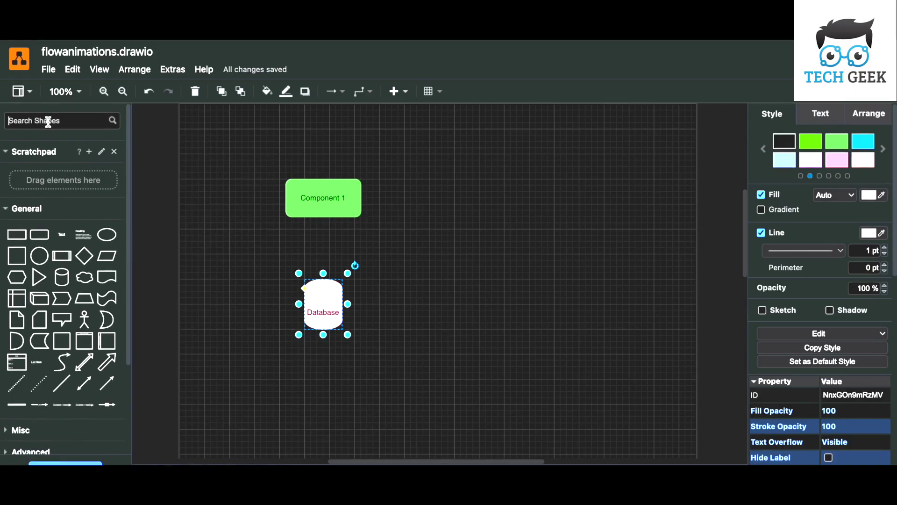
type("web")
key("Return")
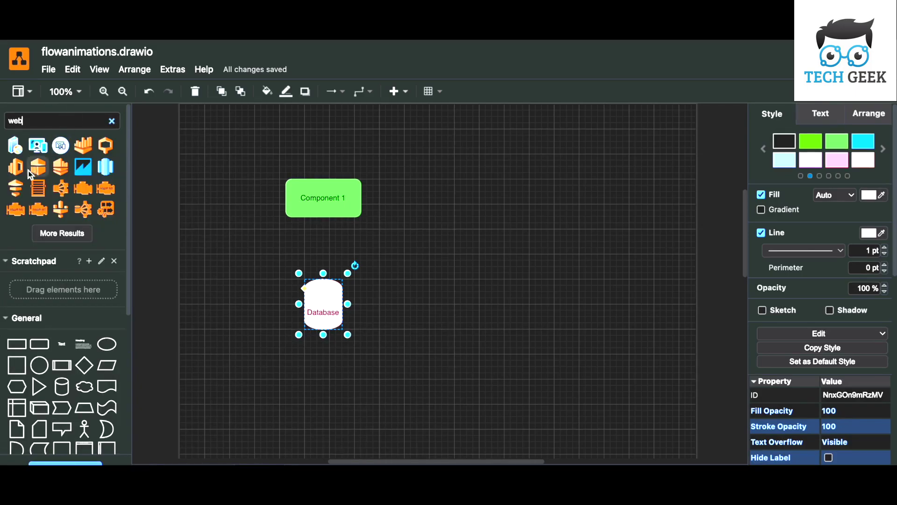
left_click_drag(16, 146, 311, 139)
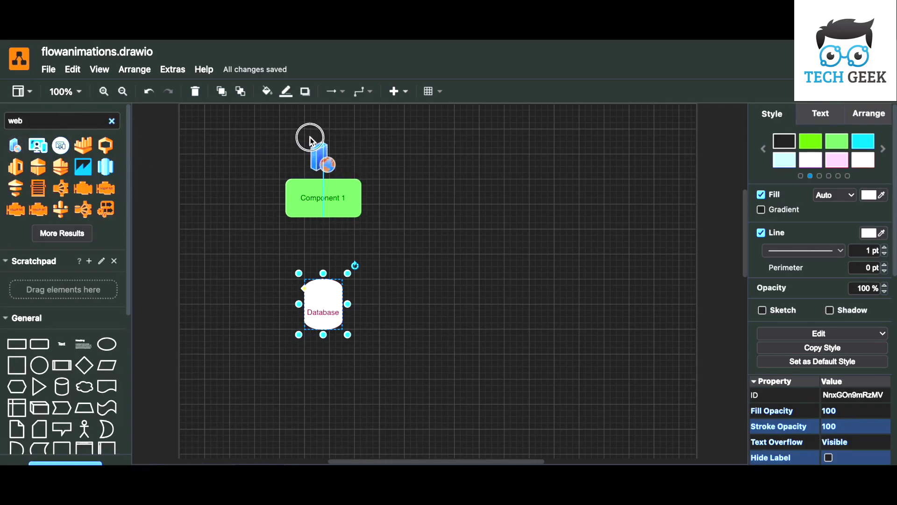
key("Escape")
mouse_move(38, 145)
left_mouse_down()
mouse_move(288, 148)
mouse_move(312, 125)
left_mouse_up()
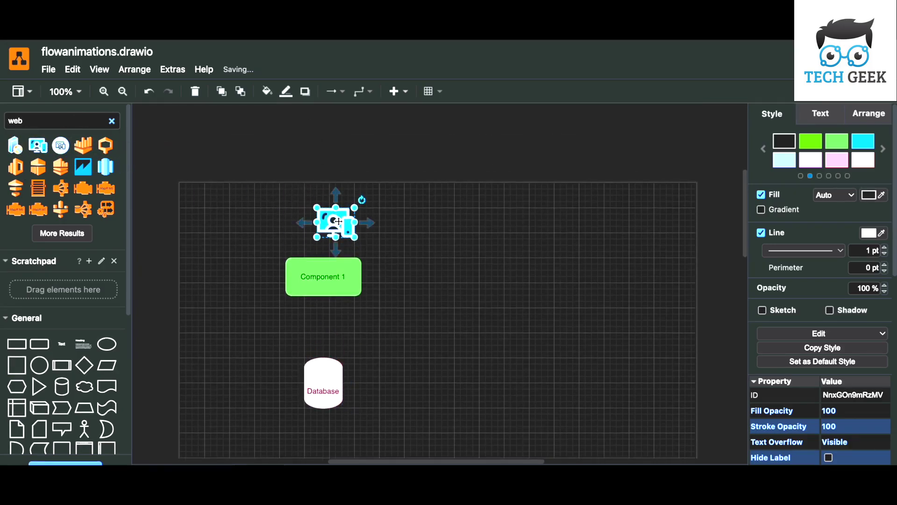
left_click_drag(337, 222, 323, 184)
Relabel the Component 1 box as 'Backend Service'.
left_click(333, 276)
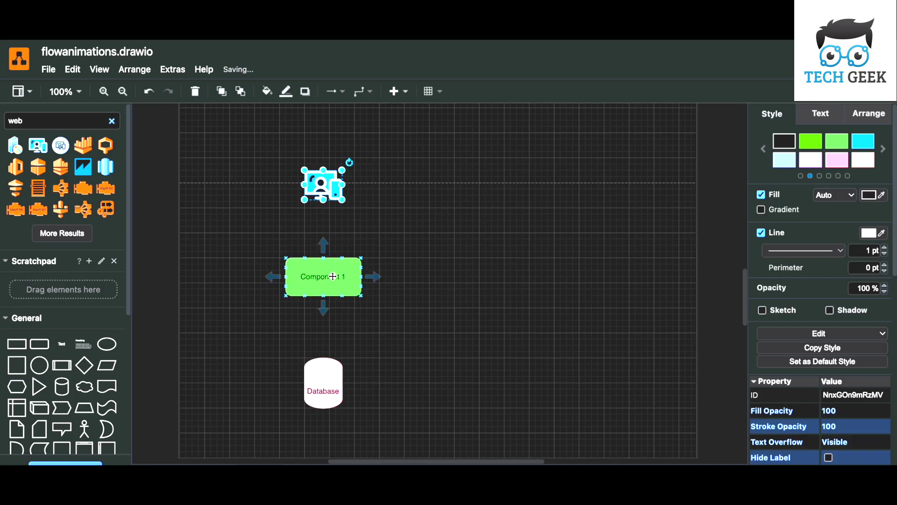
double_click(330, 279)
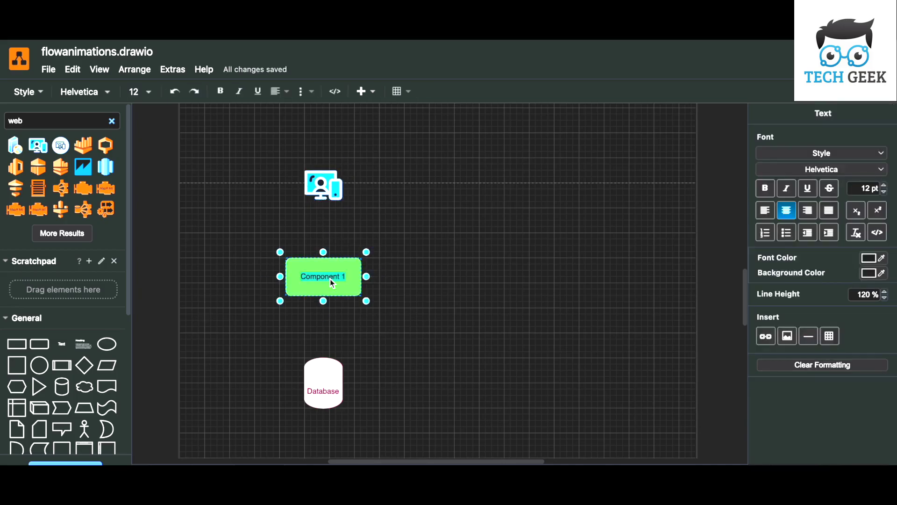
type("Backend Ser")
type("vice")
left_click(452, 348)
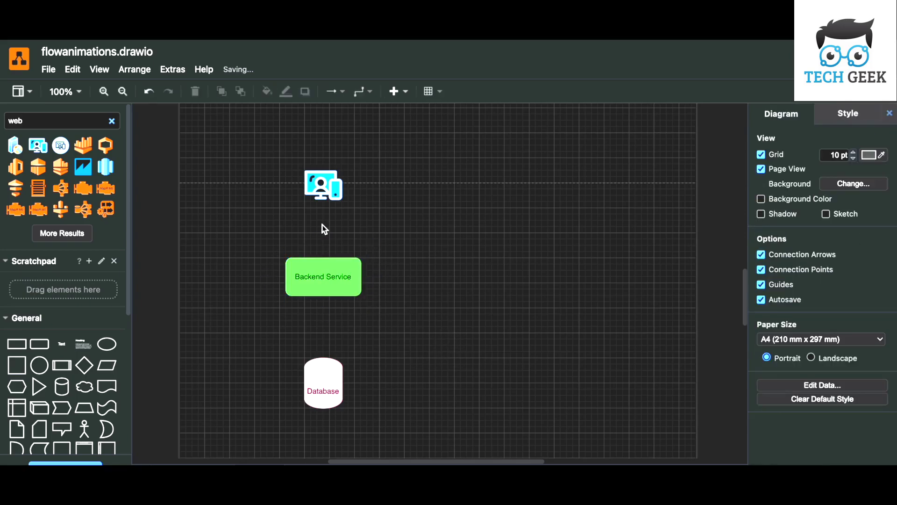
Draw arrows from the web icon to Backend Service and from Backend Service to Database.
left_click_drag(323, 206, 324, 258)
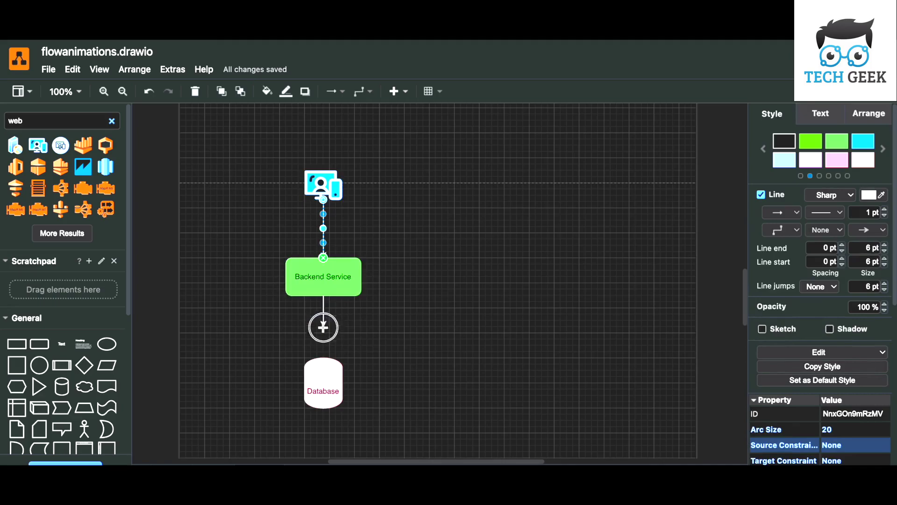
left_click_drag(323, 326, 324, 359)
left_click(399, 351)
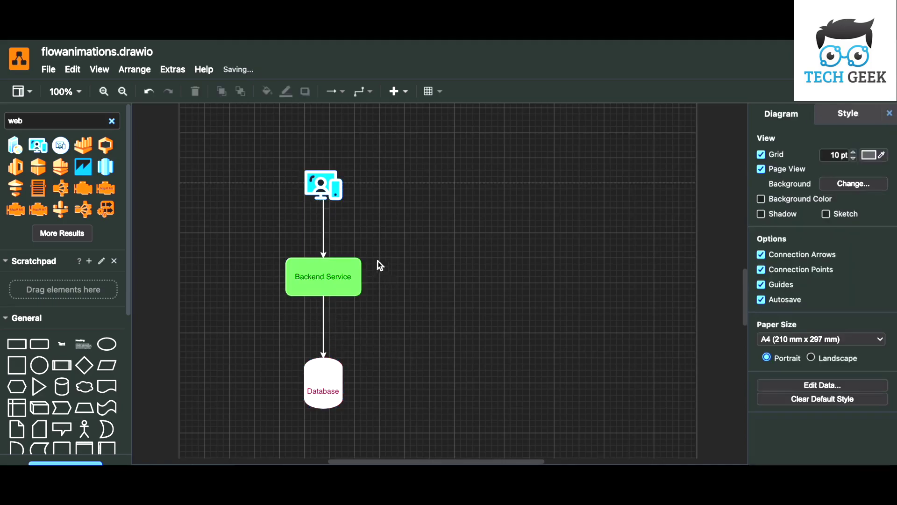
Enable Flow Animation on the web icon-to-Backend Service connector, then undo it.
left_click(324, 231)
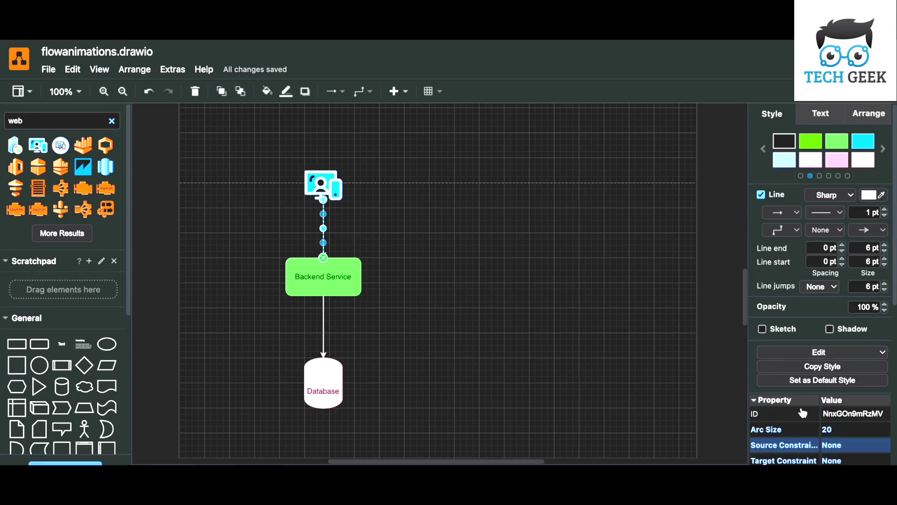
scroll(801, 408, "down", 3)
scroll(801, 408, "down", 3)
scroll(801, 408, "down", 3)
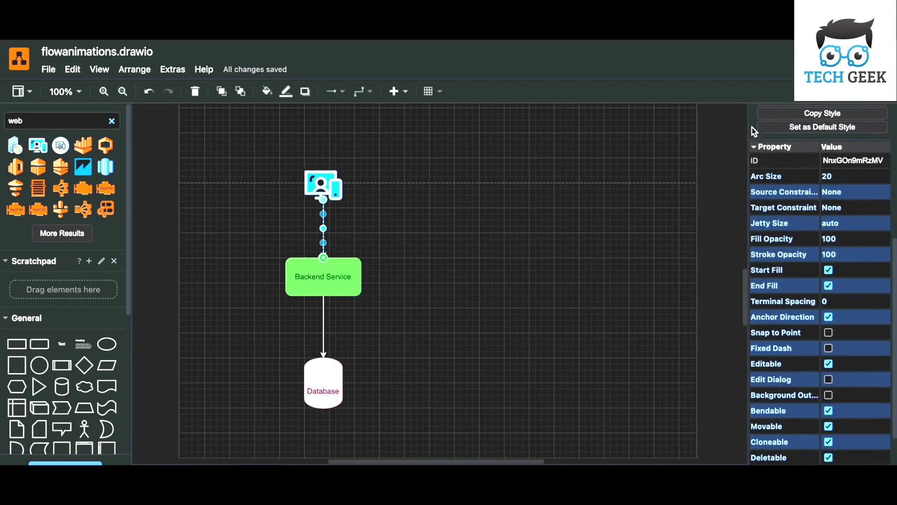
left_click(754, 147)
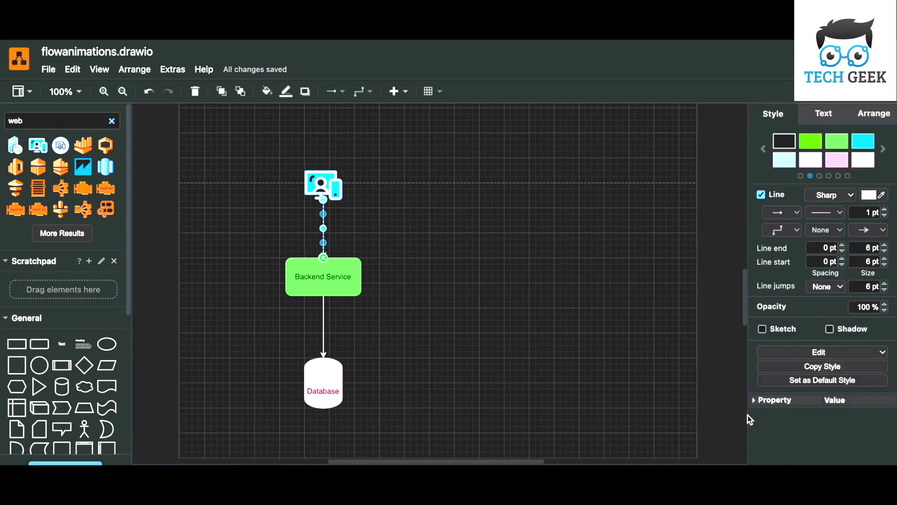
left_click(754, 400)
scroll(754, 399, "down", 3)
scroll(754, 400, "down", 3)
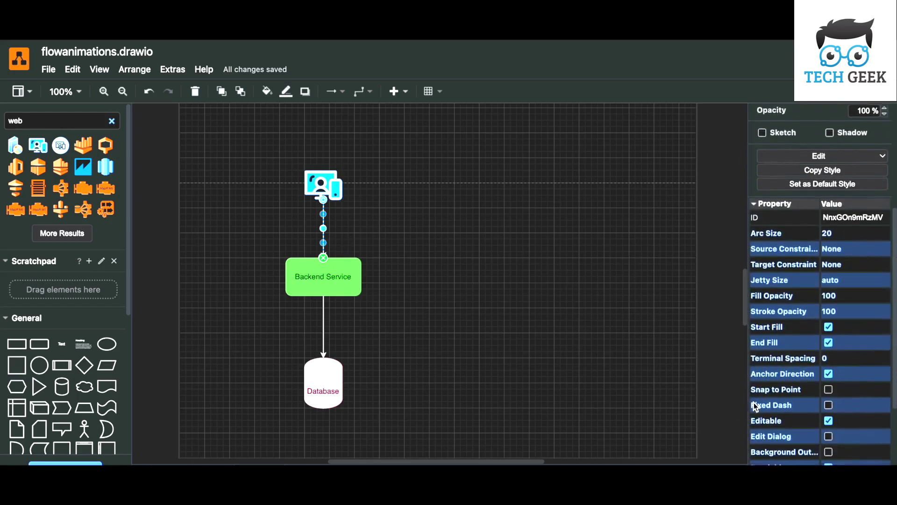
scroll(753, 403, "down", 3)
scroll(753, 403, "down", 2)
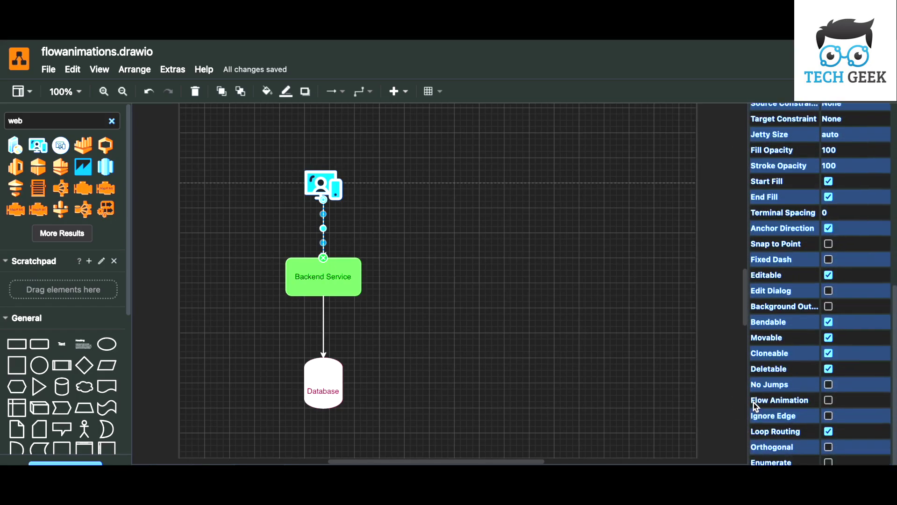
left_click(828, 399)
left_click(491, 293)
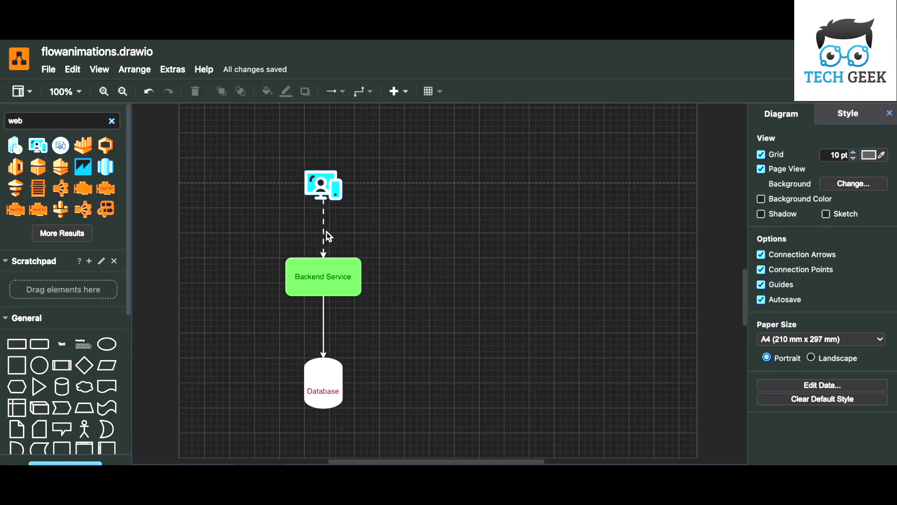
key("ctrl+z")
Select both connectors with Edit > Select Edges and turn on Flow Animation.
left_click(72, 69)
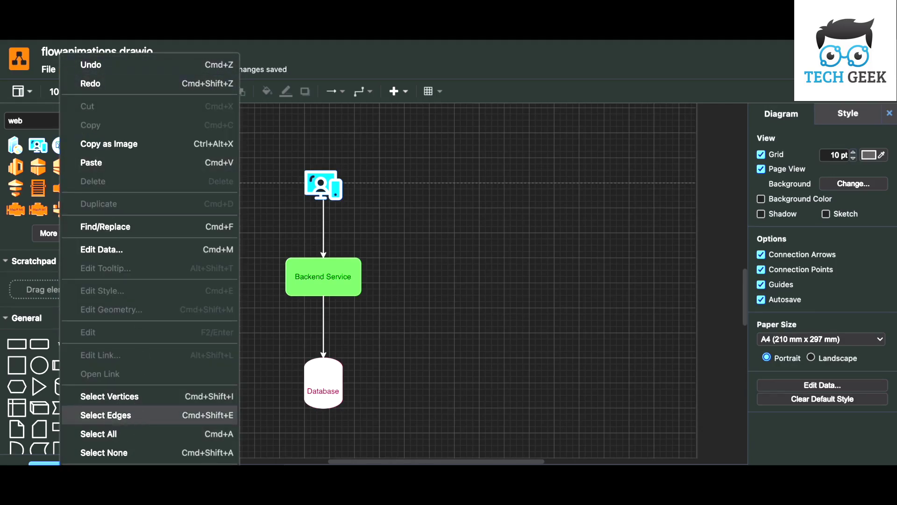
left_click(105, 415)
scroll(839, 438, "down", 5)
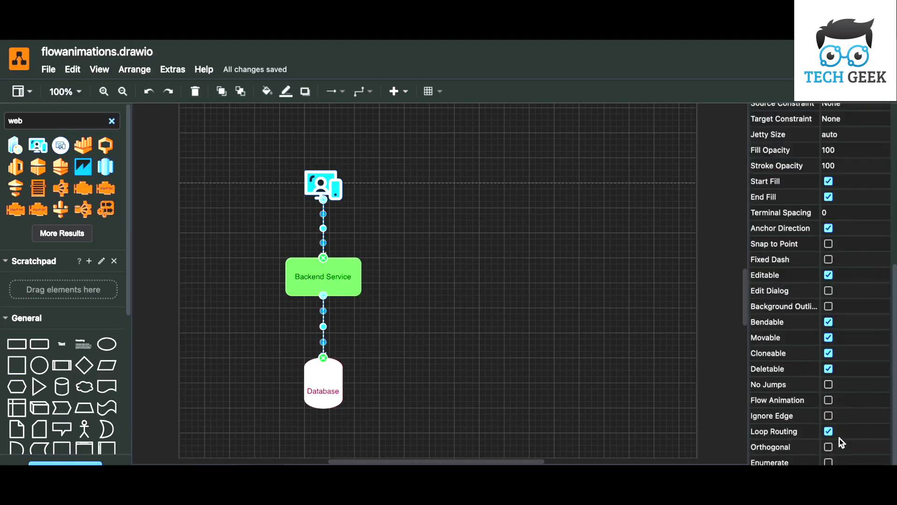
scroll(791, 149, "up", 5)
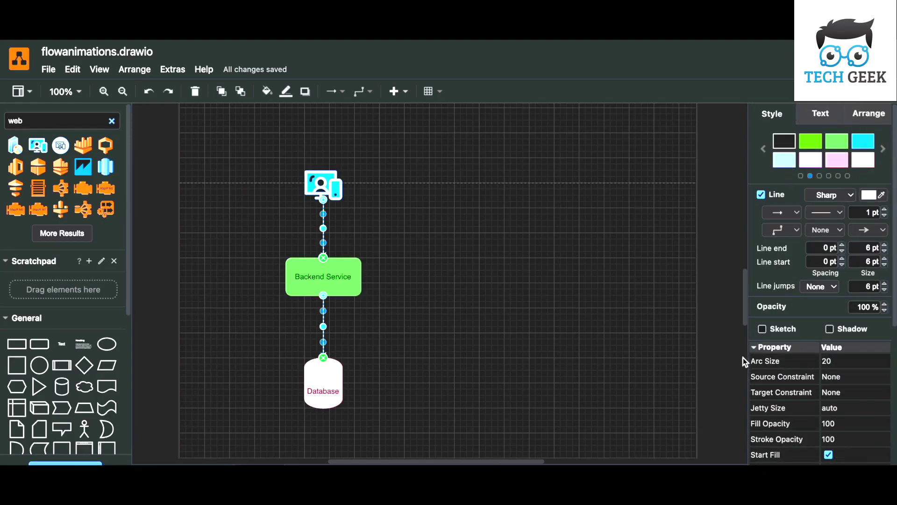
left_click(752, 348)
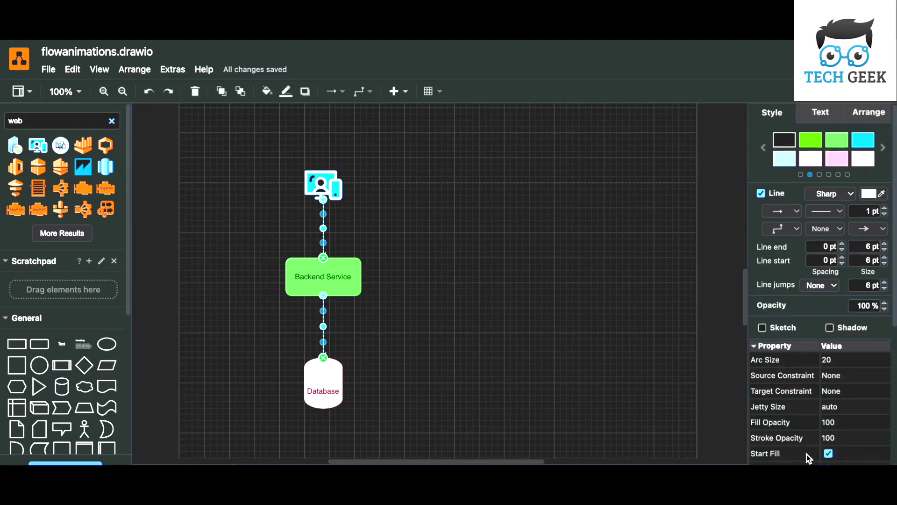
scroll(807, 455, "down", 5)
left_click(829, 399)
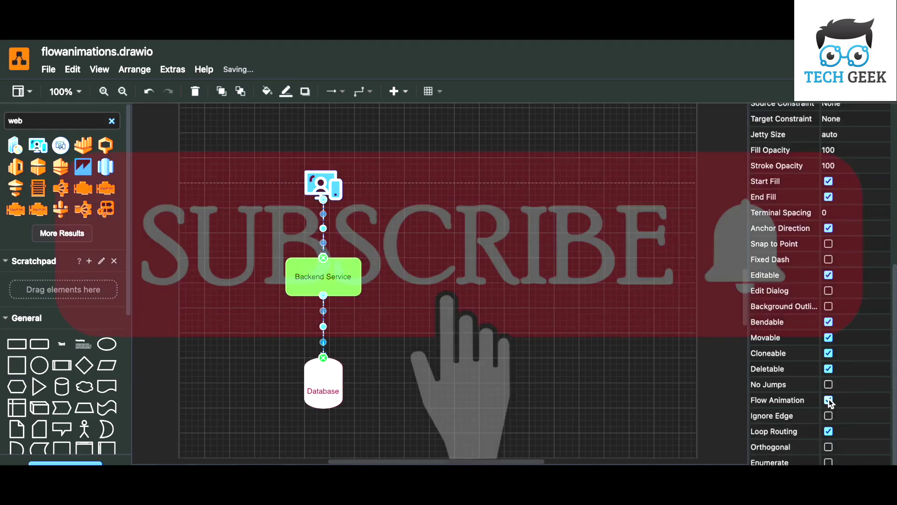
left_click(504, 400)
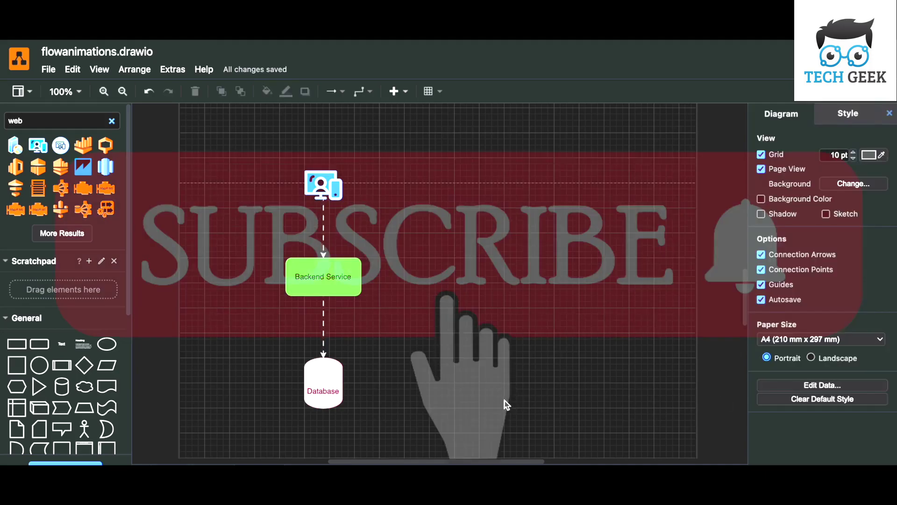